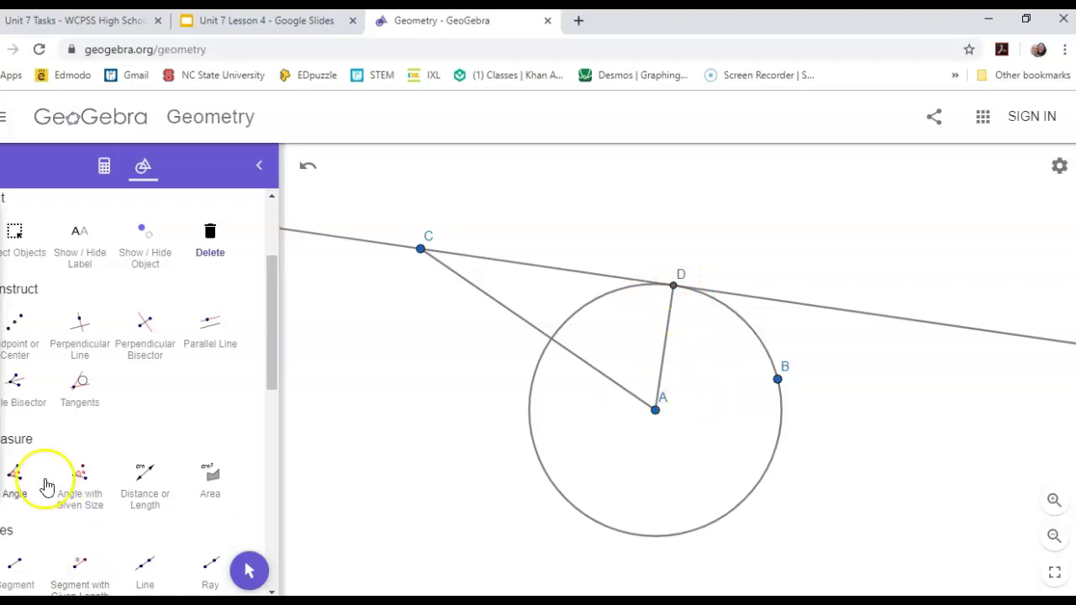
Measure angle ADC between radius AD and the tangent, showing 90°
click(18, 484)
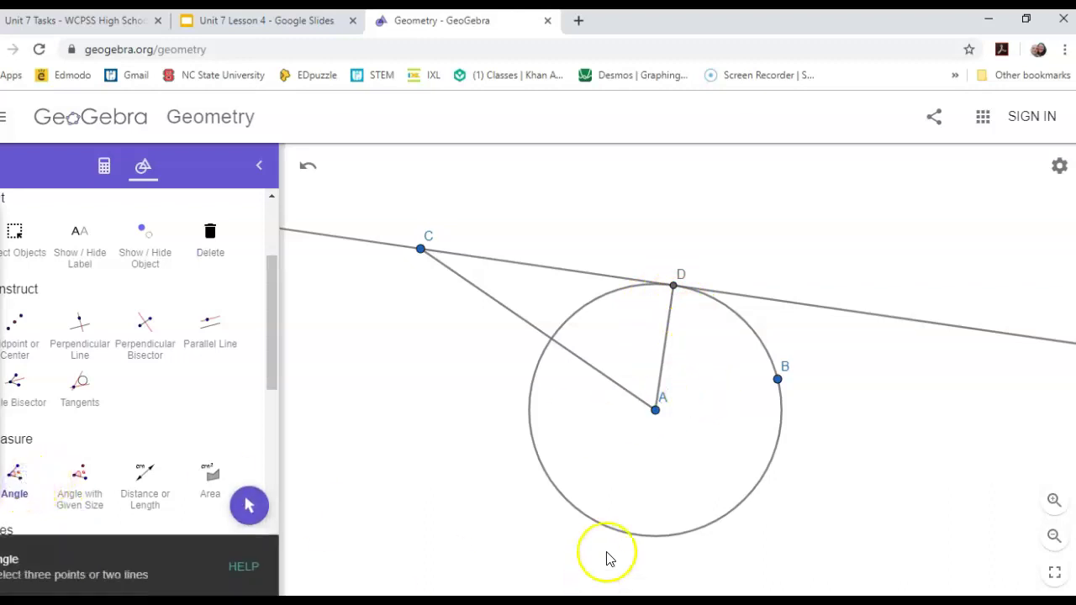
click(655, 412)
click(673, 287)
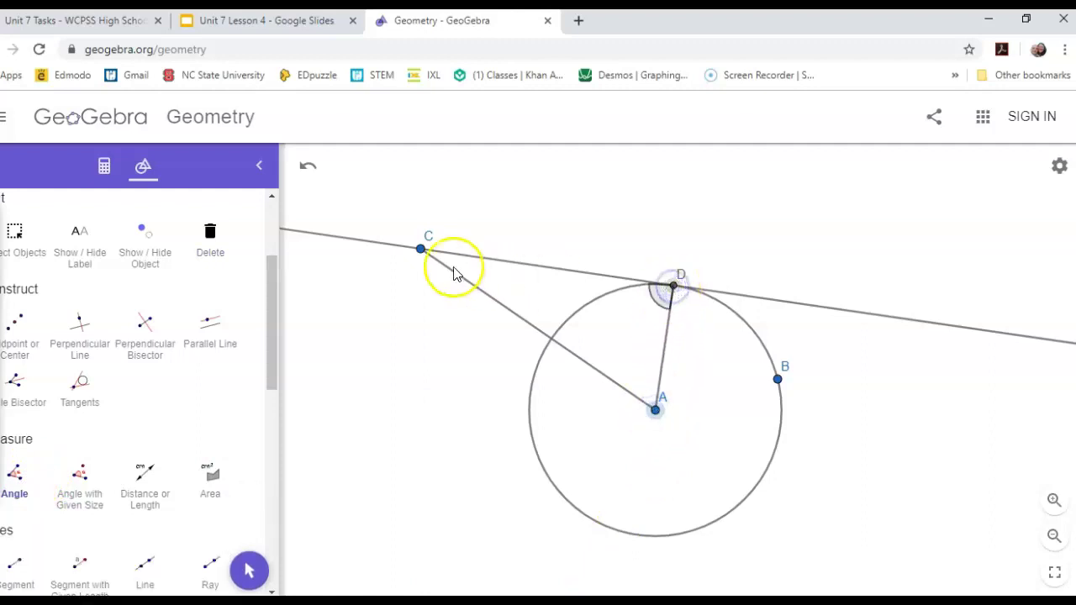
click(421, 249)
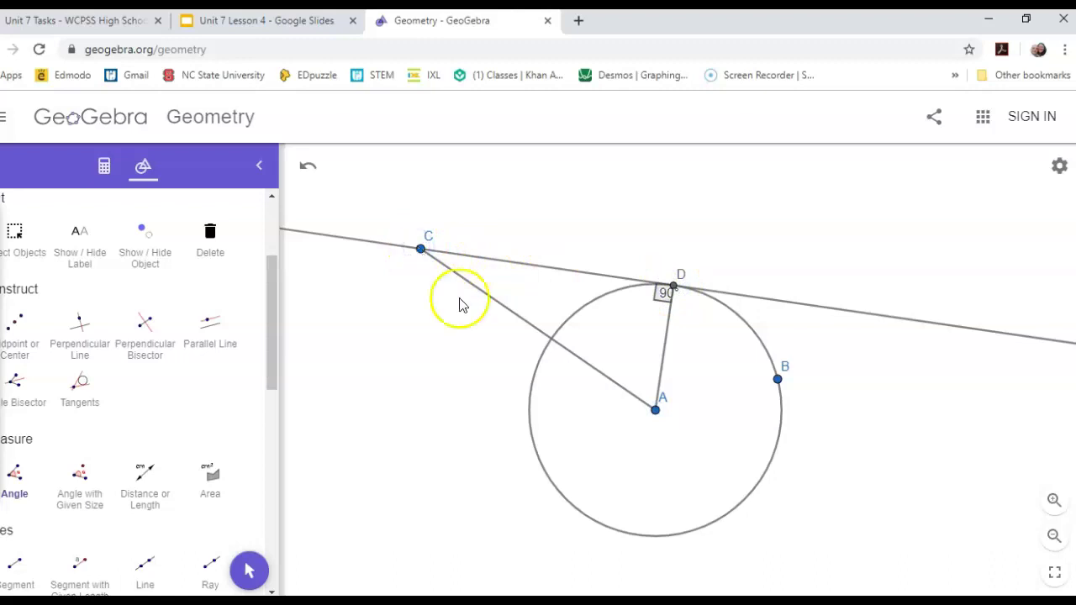
Move the 90° angle label aside so it sits just left of D
scroll(76, 311, up, 3)
click(14, 247)
drag(665, 295, 642, 314)
click(676, 317)
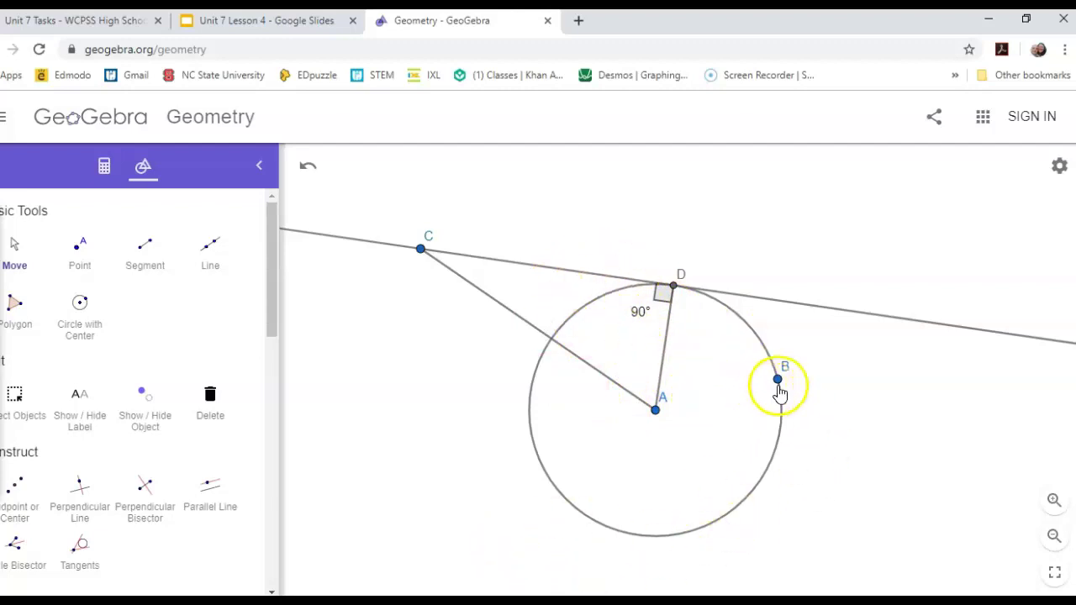
Resize the circle via point B and move C to the upper right, keeping the 90° tangent angle
click(19, 253)
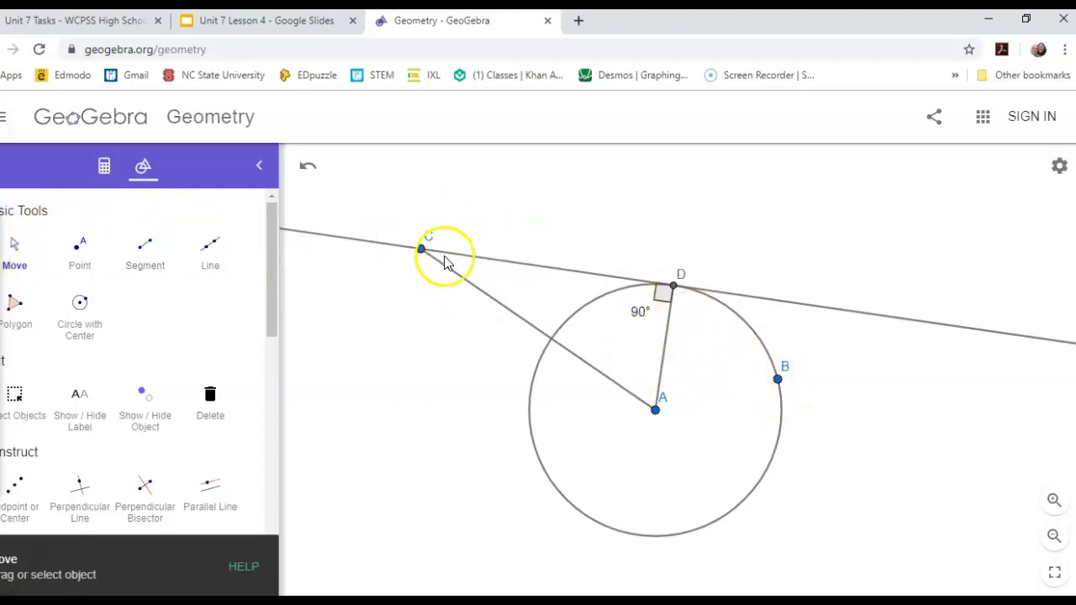
drag(782, 382, 879, 328)
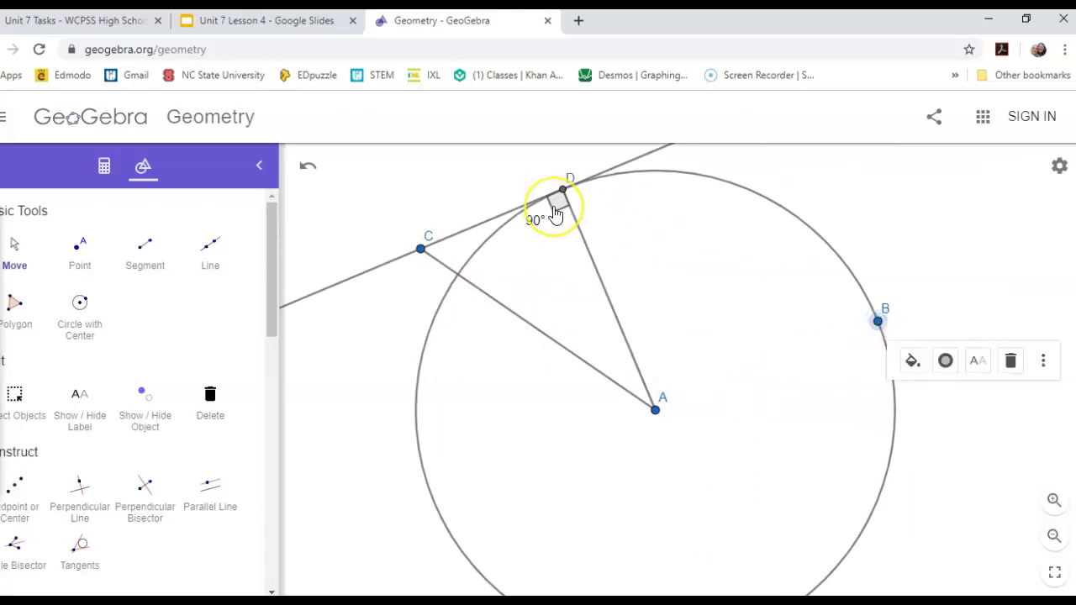
drag(877, 321, 696, 416)
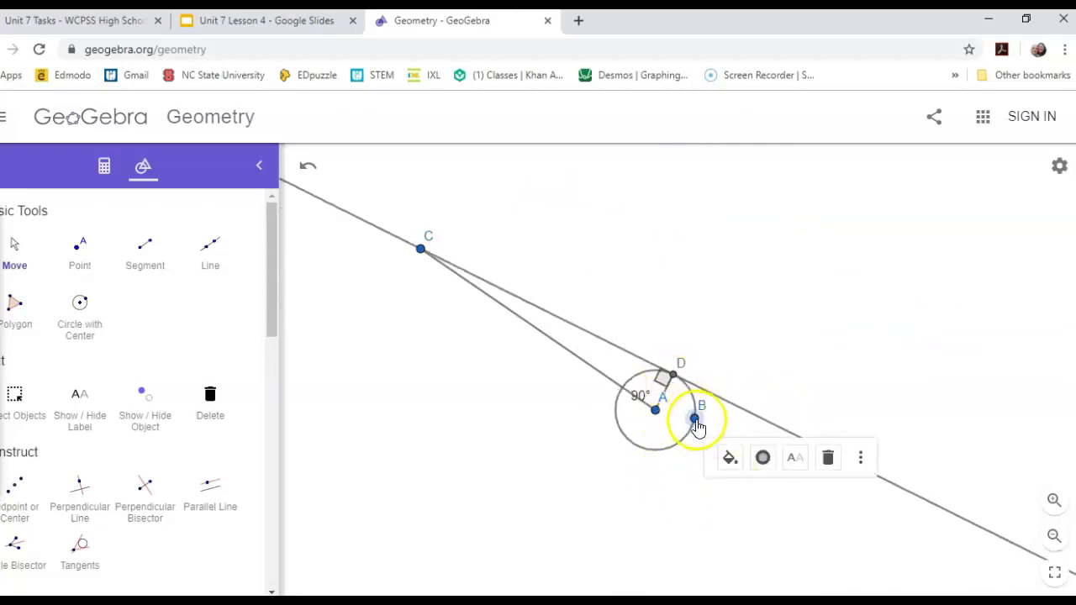
drag(696, 422, 799, 358)
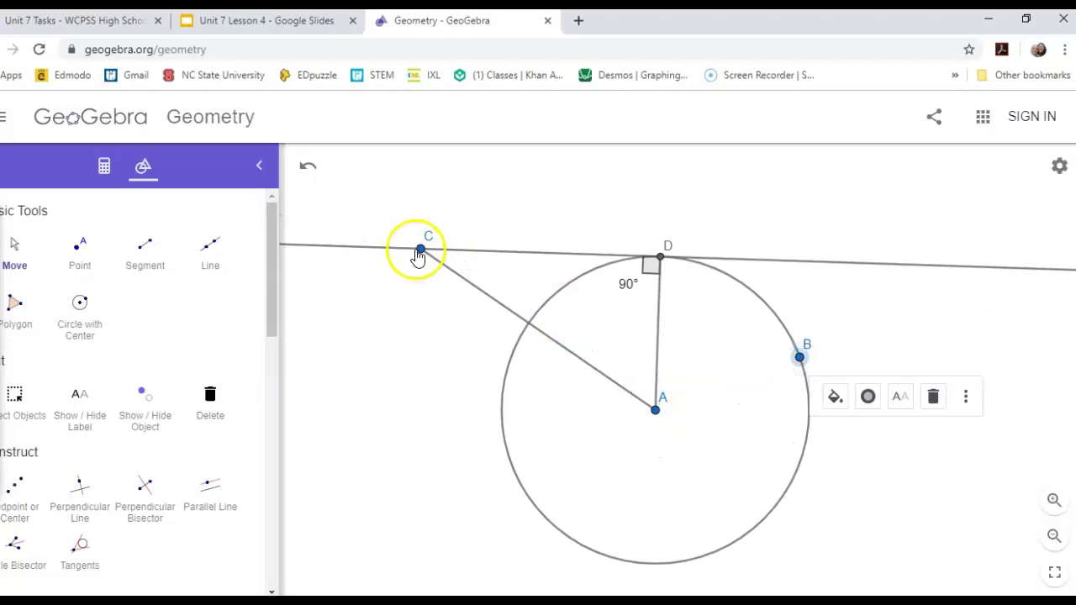
drag(420, 252, 471, 528)
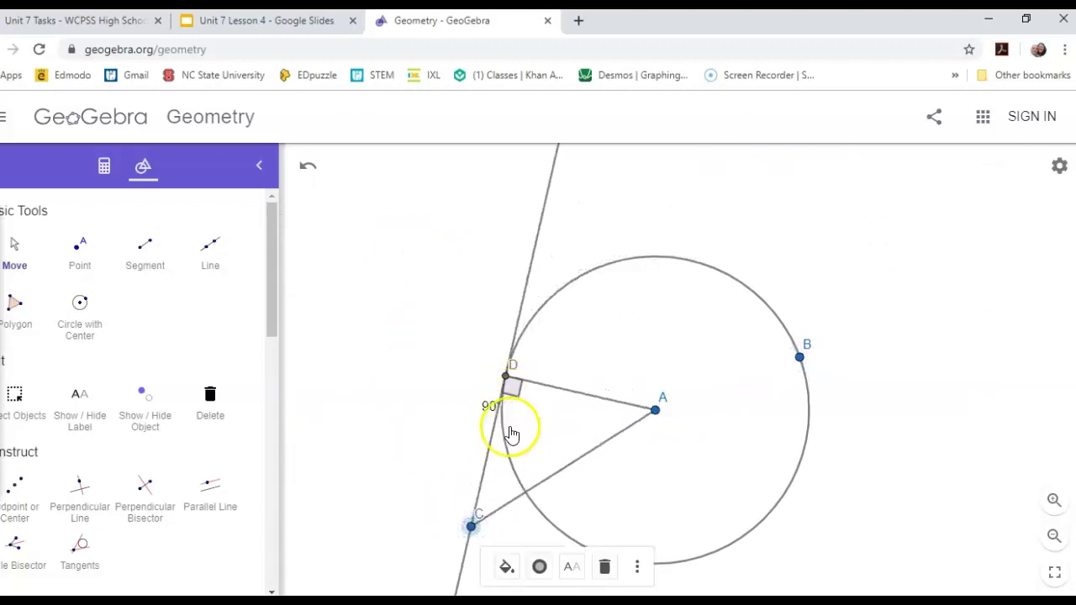
drag(470, 524, 980, 239)
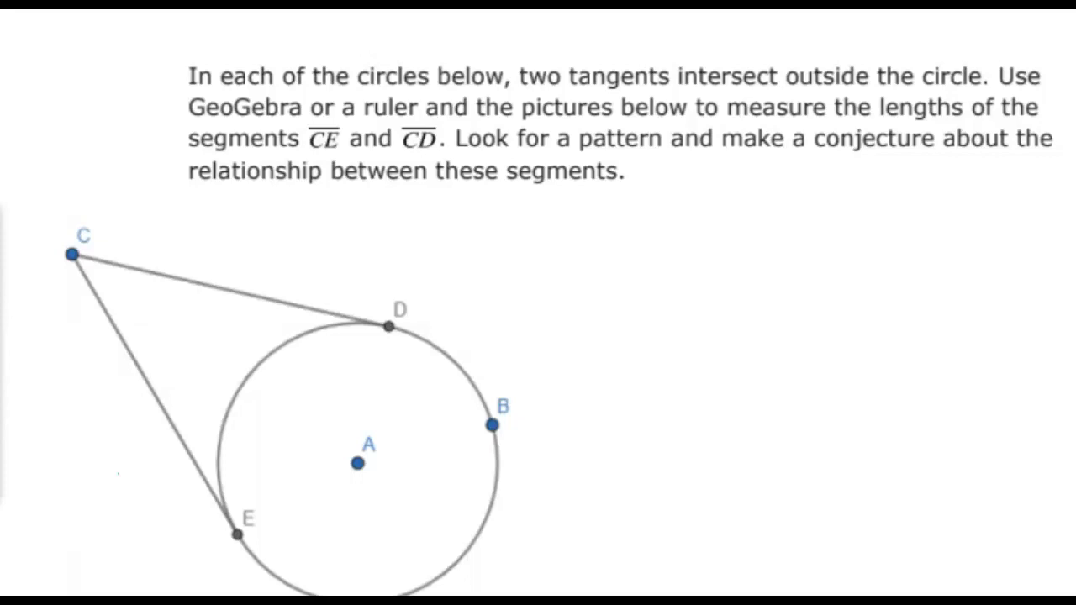
Measure tangent segments CE and CD with Distance or Length, both reading 6
mouse_move(38, 568)
key(alt+Tab)
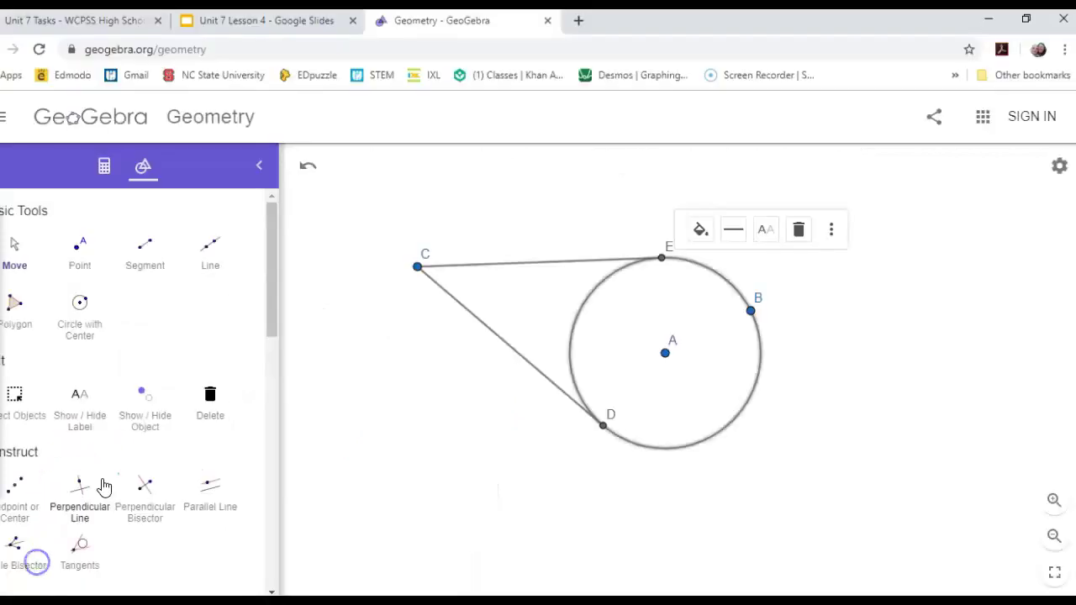
scroll(103, 488, down, 3)
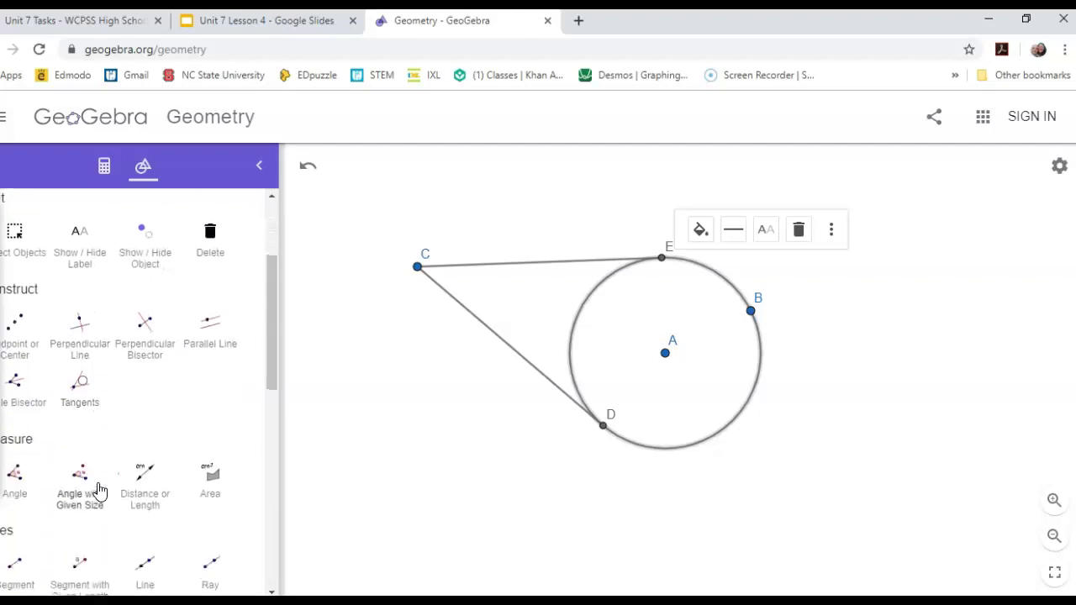
click(144, 474)
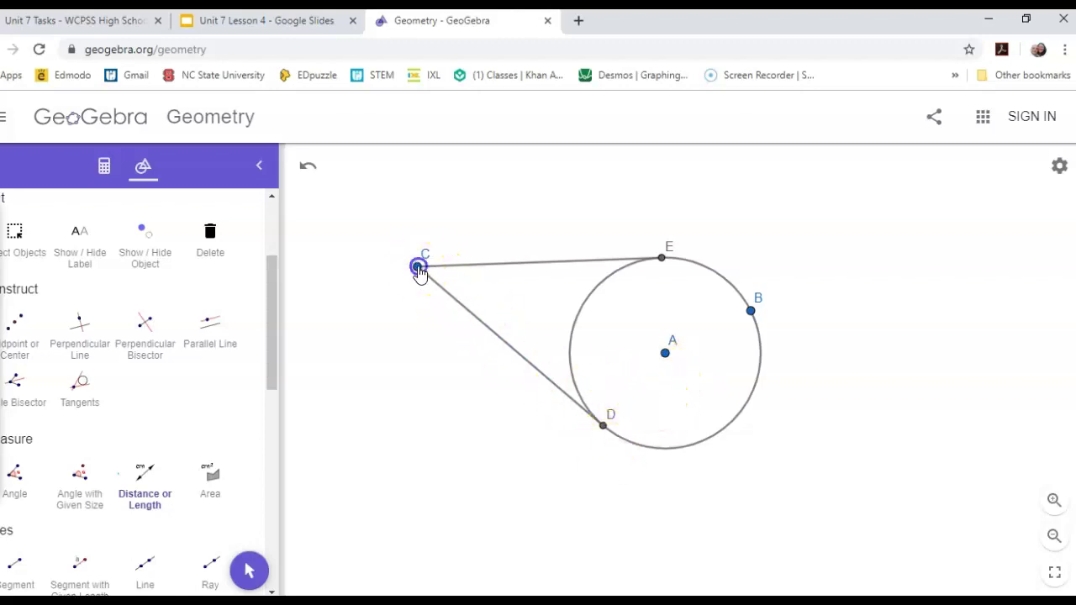
click(419, 267)
click(661, 259)
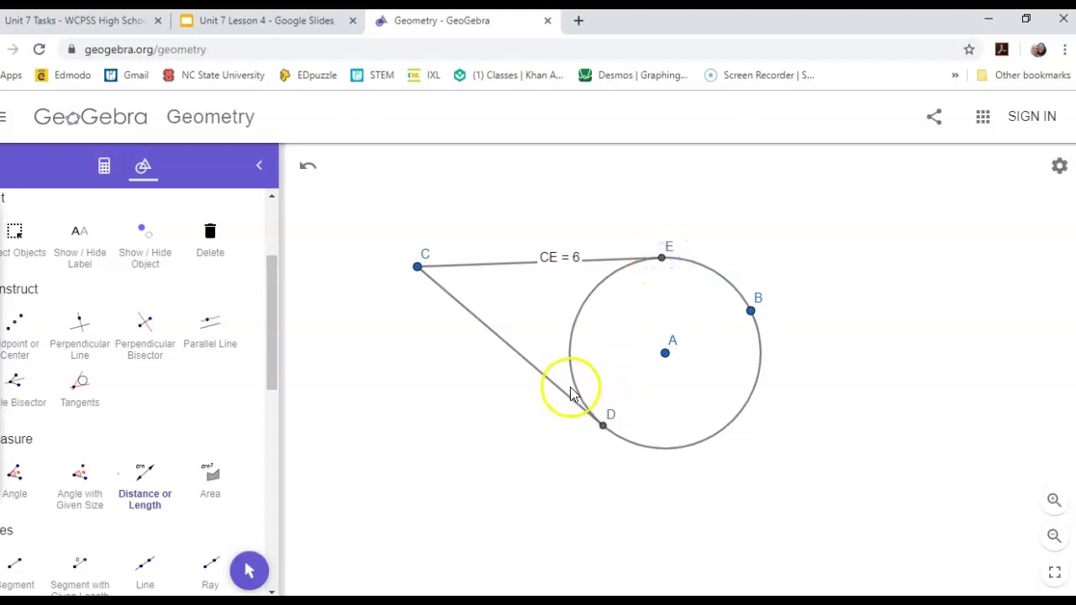
click(417, 268)
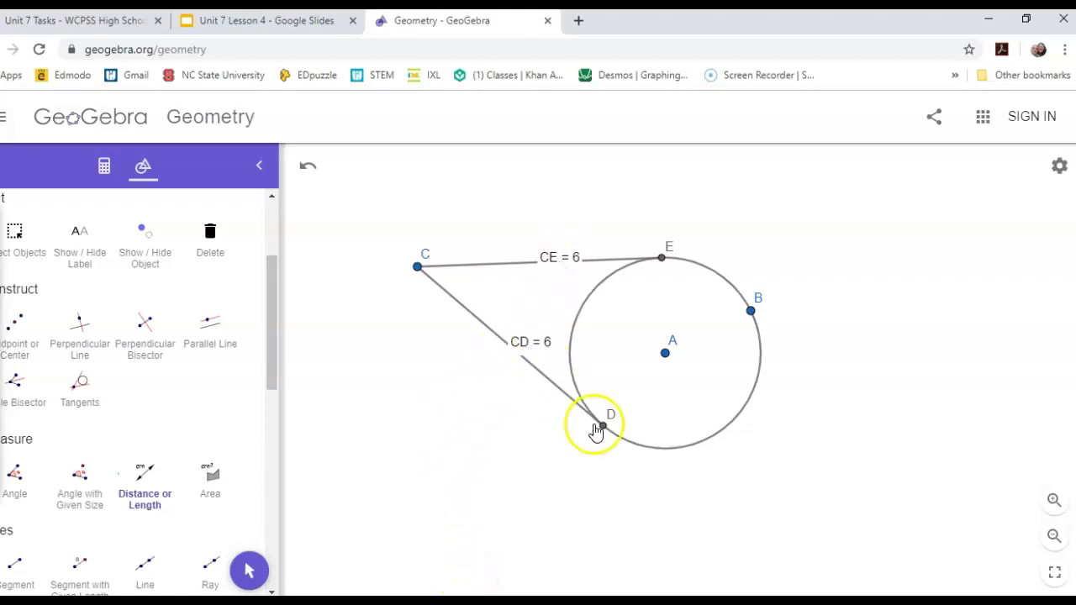
scroll(42, 312, up, 3)
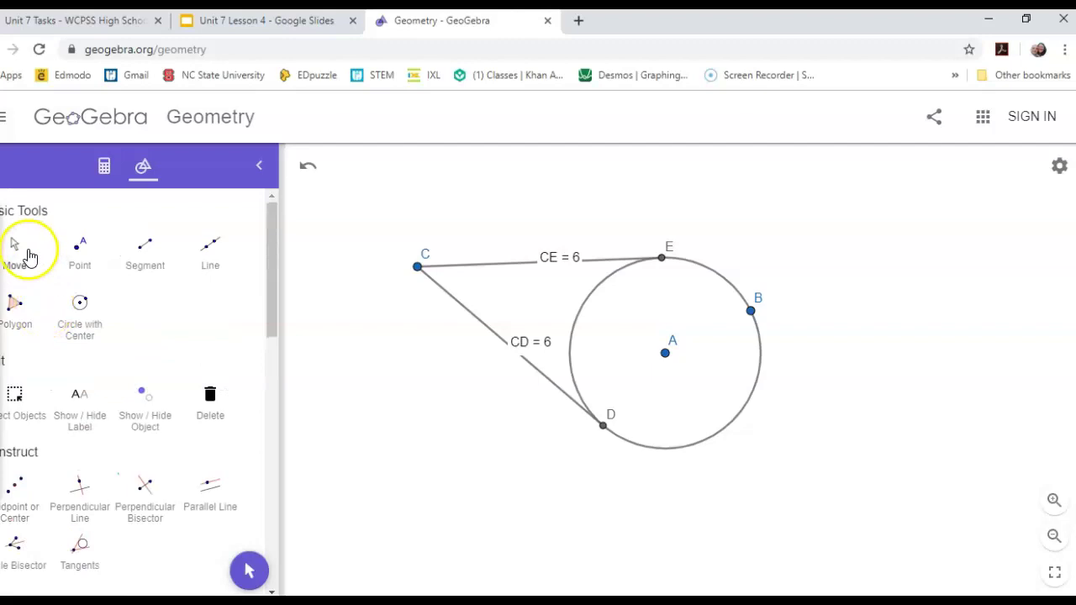
Resize the circle and drag C closer to it so CD and CE both read 4.4
click(17, 250)
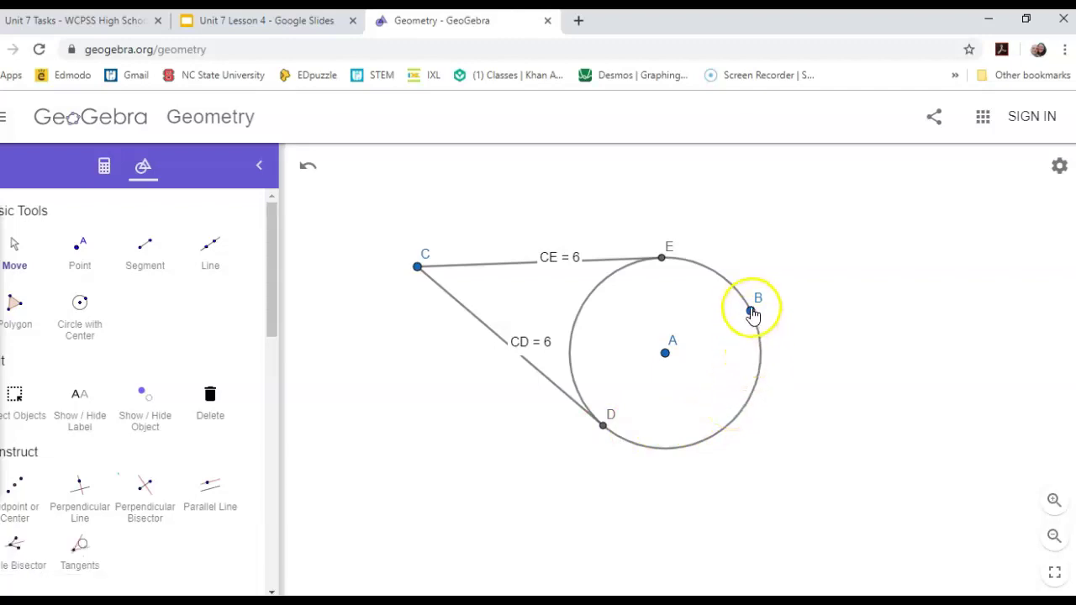
drag(751, 313, 859, 325)
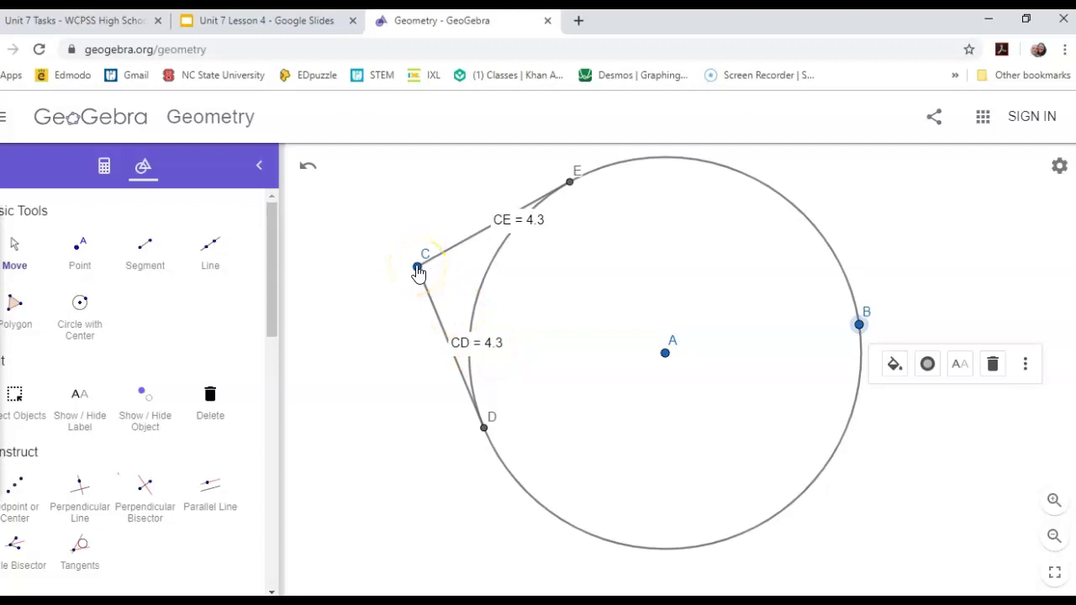
mouse_move(417, 271)
mouse_down()
mouse_move(422, 294)
mouse_move(344, 583)
mouse_move(292, 549)
mouse_up()
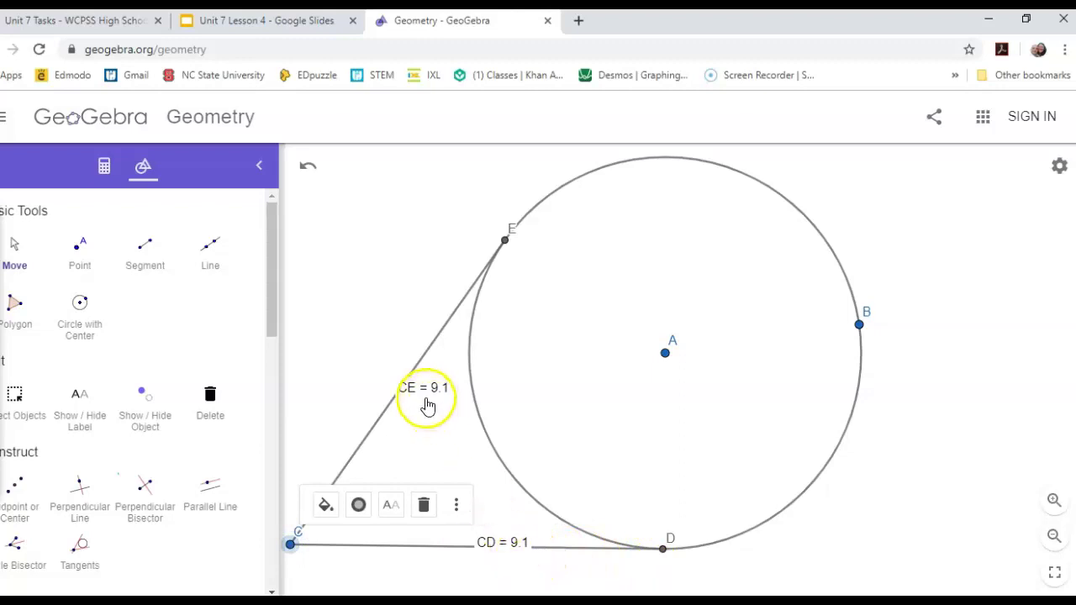
drag(291, 548, 1003, 239)
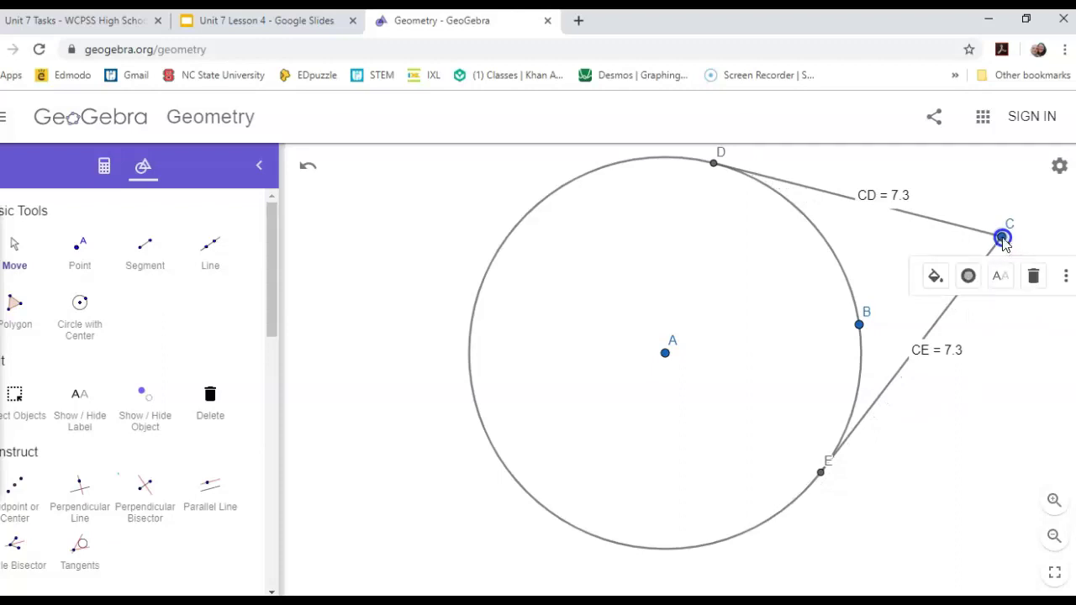
drag(862, 328, 678, 343)
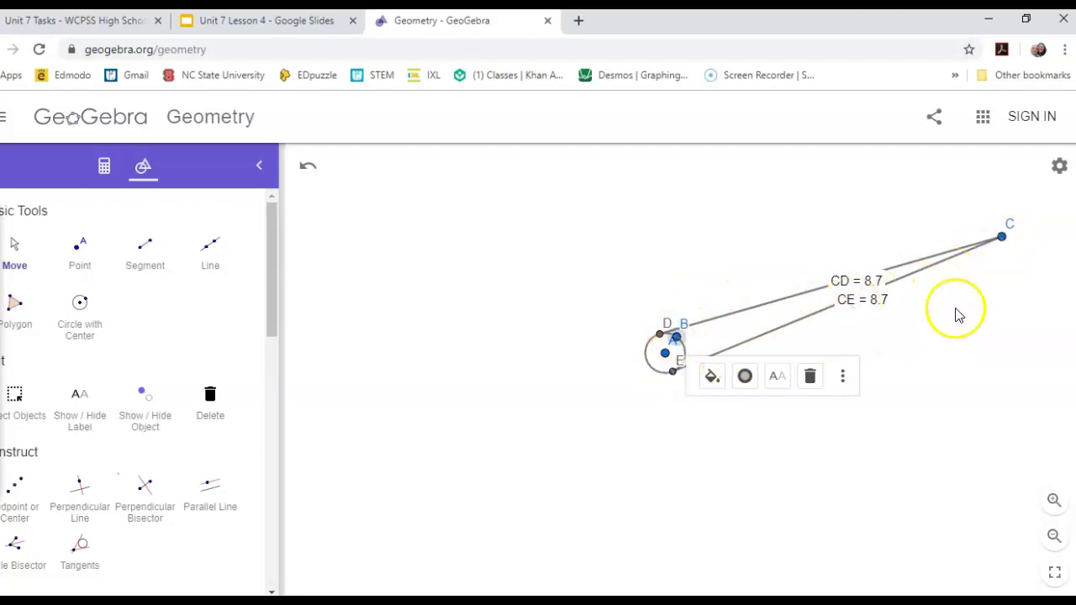
drag(1002, 237, 843, 326)
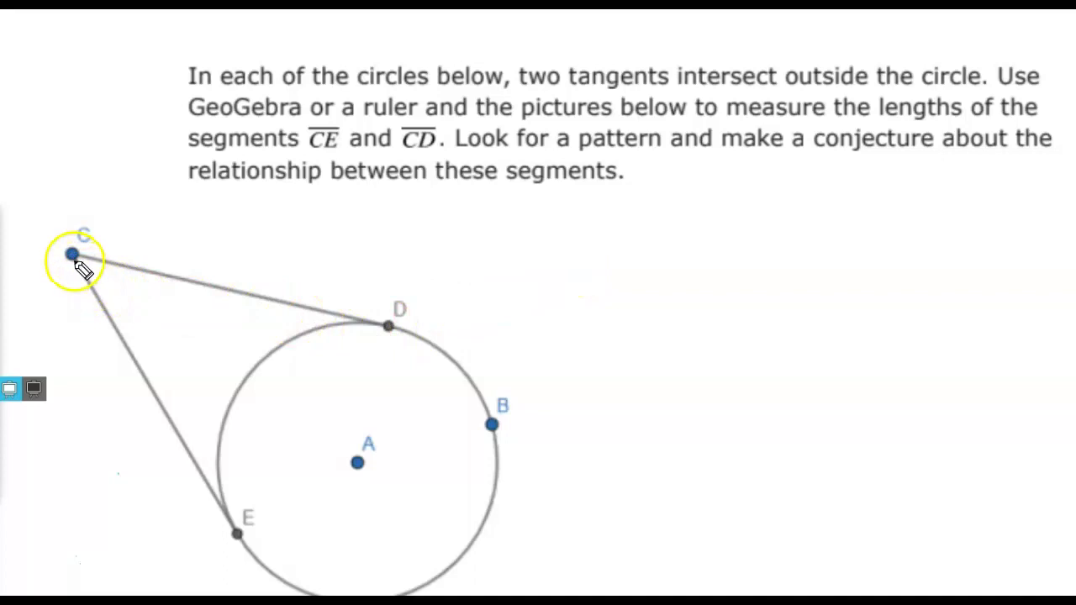
Handwrite 'Tan = Tan' on the tangent slide, then return to GeoGebra
click(604, 253)
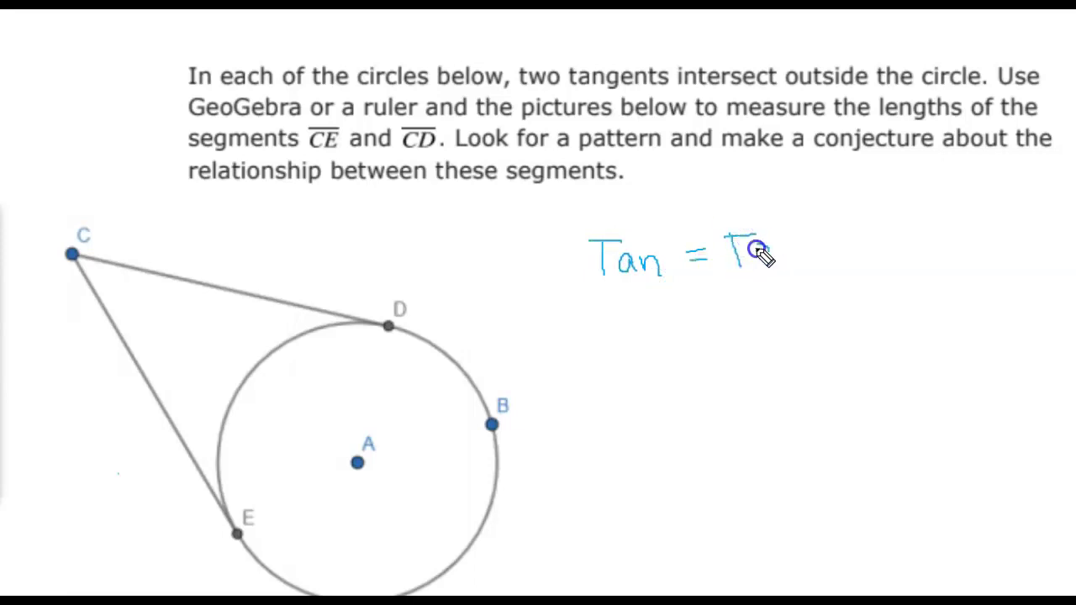
drag(789, 265, 809, 262)
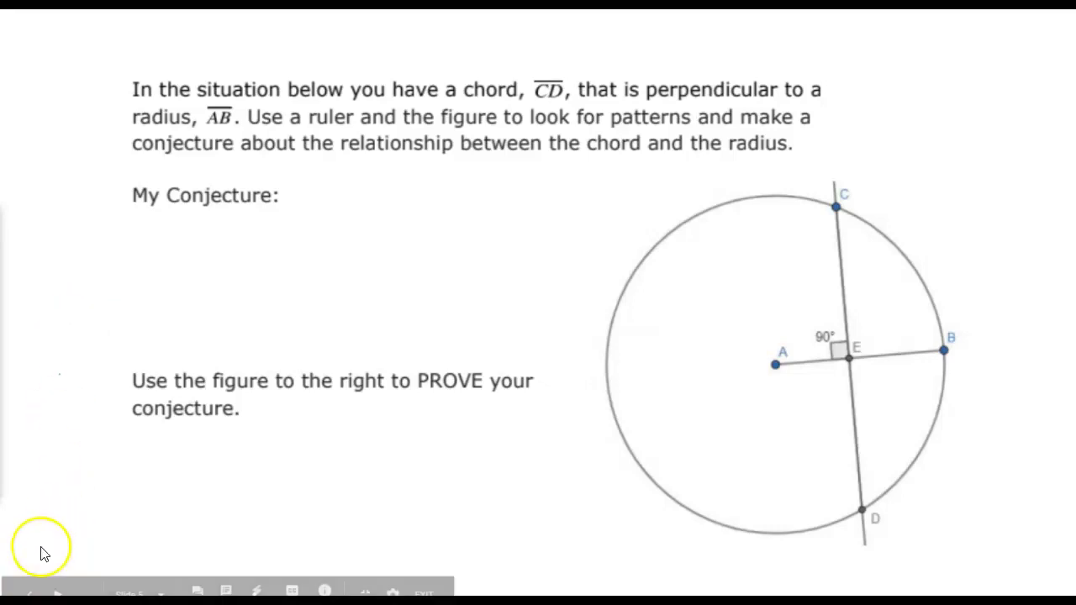
key(alt+Tab)
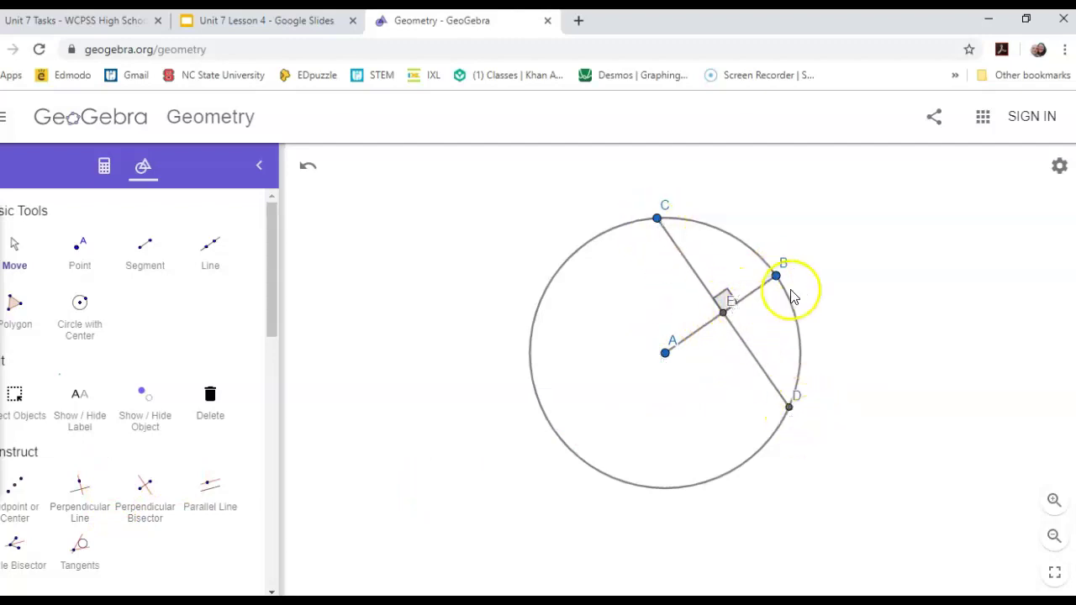
Resize the circle with B and move chord CD by dragging D and C, keeping the right angle at E
drag(777, 284, 810, 300)
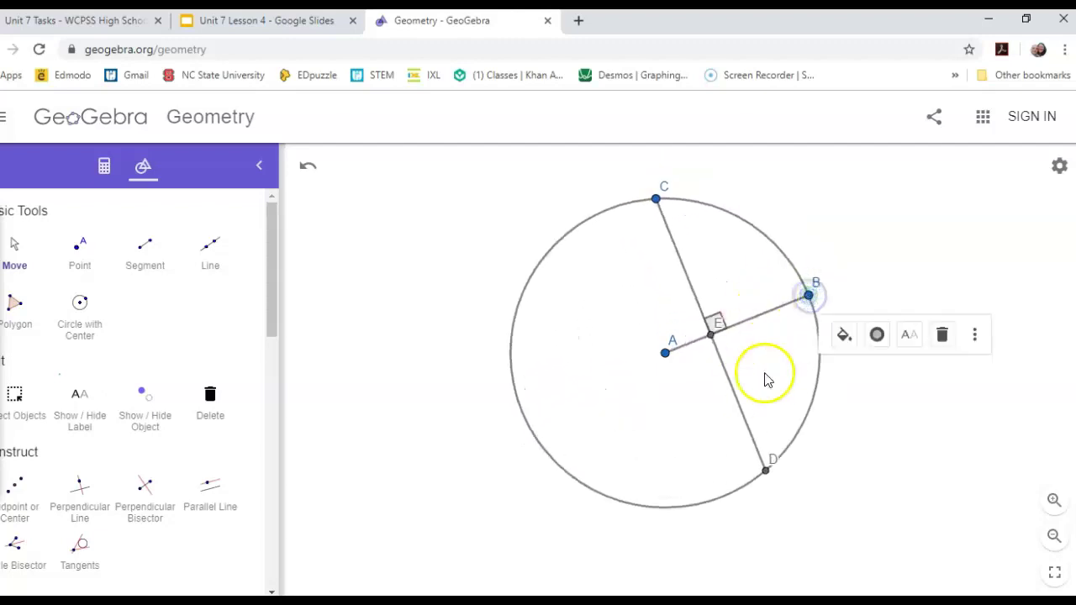
drag(767, 481, 795, 438)
drag(660, 199, 715, 237)
click(940, 391)
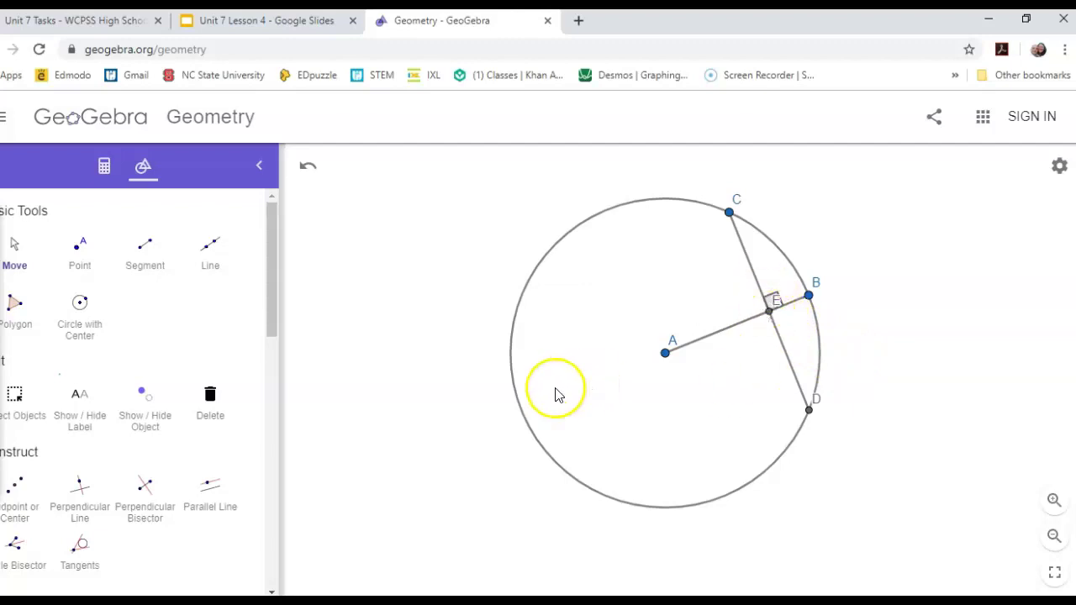
Measure segments AE and EB along the radius
scroll(202, 442, down, 2)
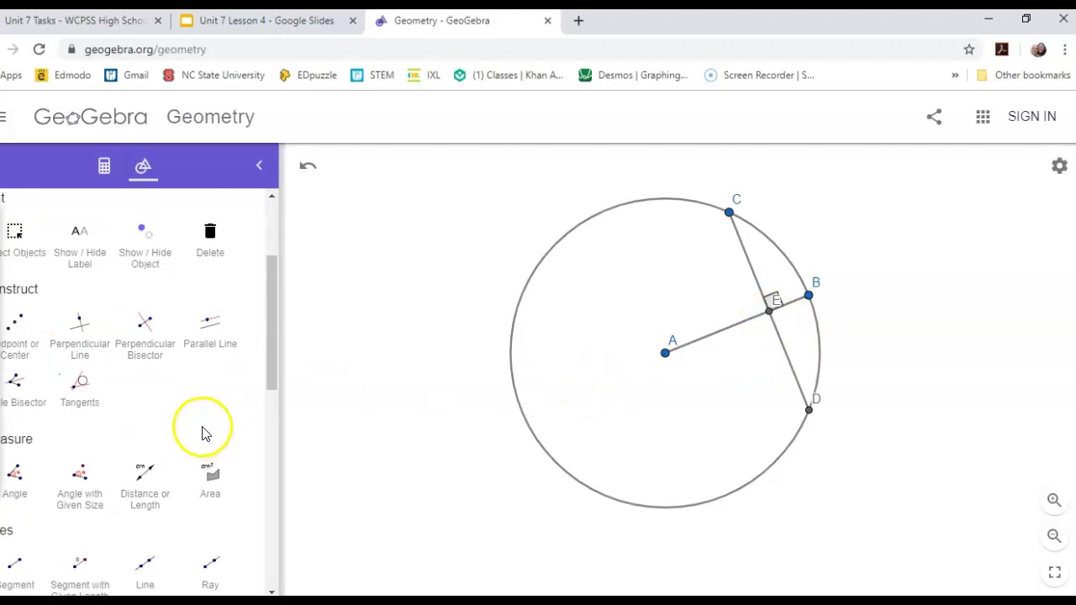
click(148, 478)
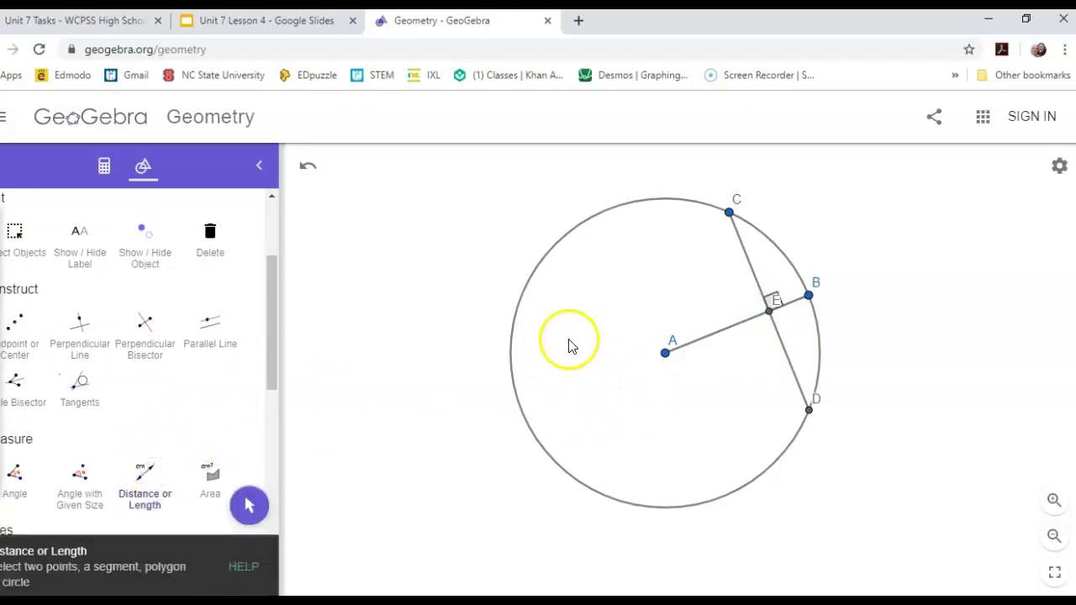
click(665, 353)
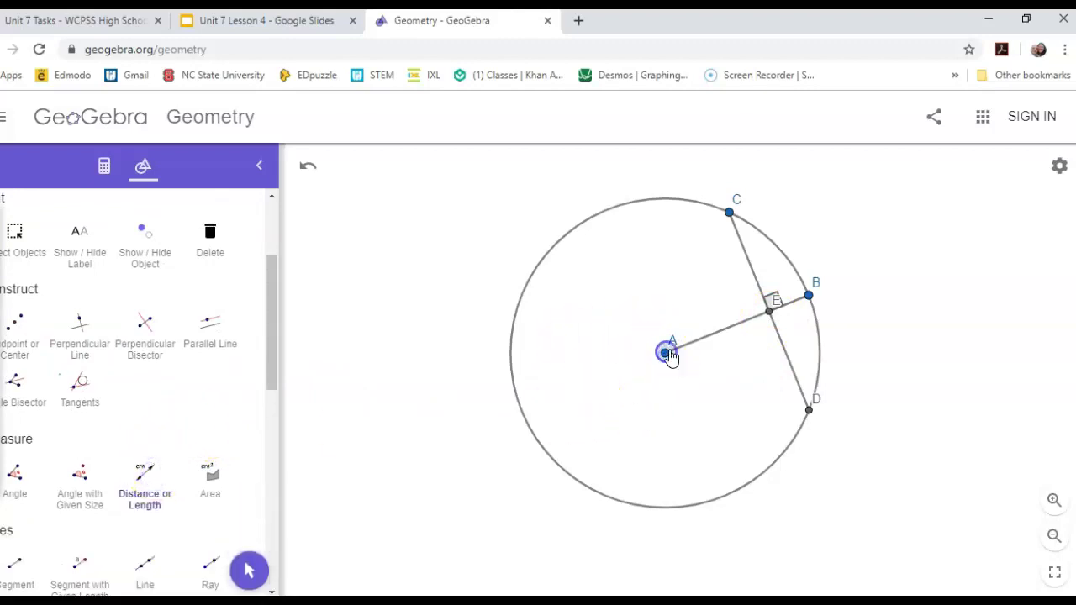
click(769, 314)
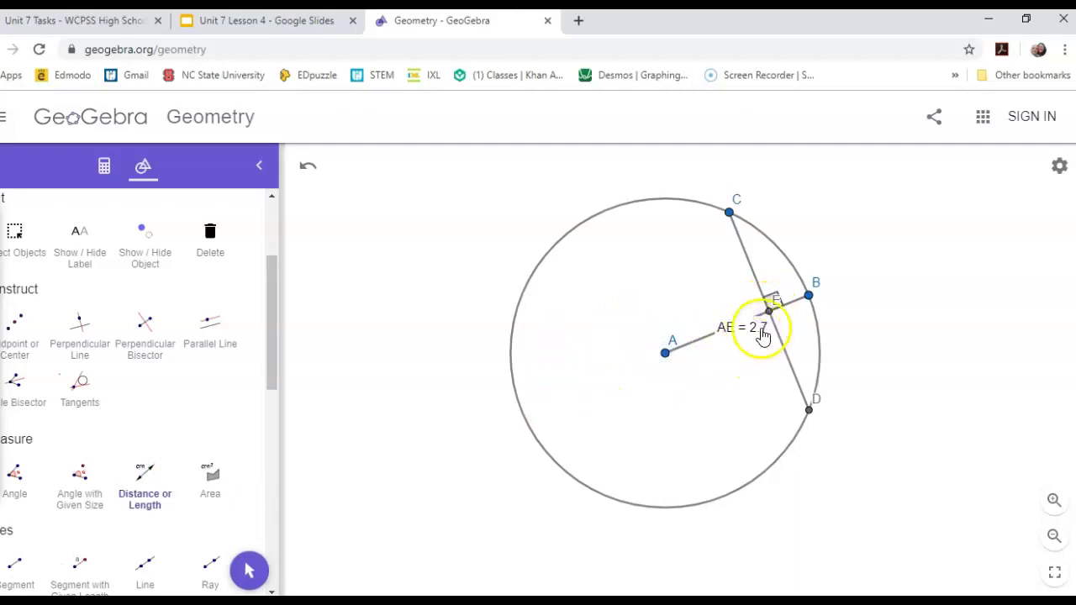
click(809, 295)
Move the AE label below its segment and enlarge the circle by pulling B outward
scroll(72, 252, up, 2)
click(23, 246)
drag(728, 324, 706, 359)
drag(808, 295, 807, 344)
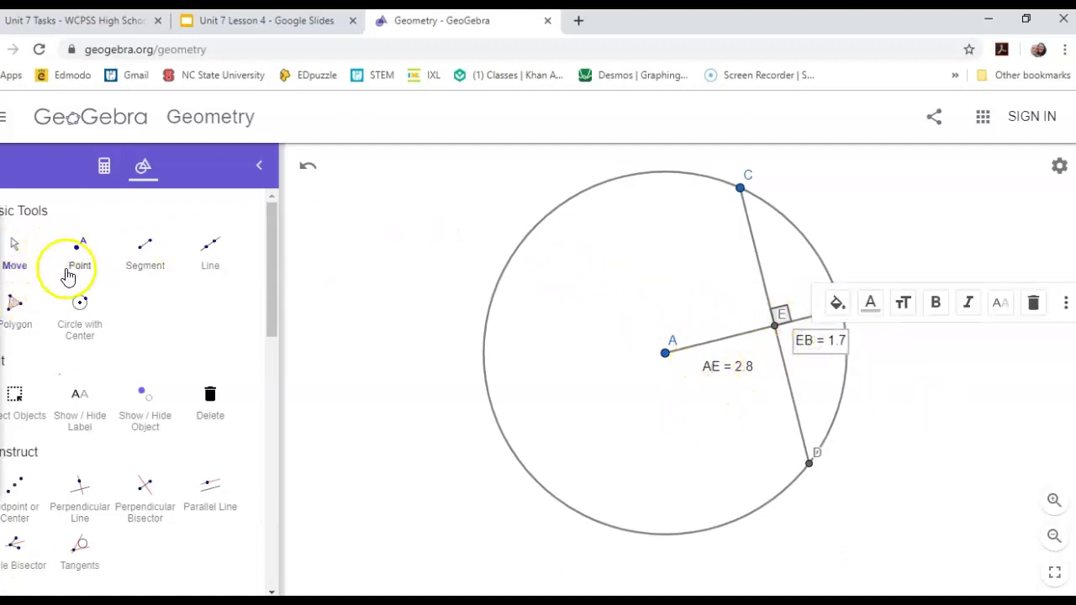
Measure chord halves CE and DE, both 3.5, with AE = 2.8 and EB = 1.7
scroll(135, 450, down, 1)
scroll(148, 453, down, 1)
click(151, 477)
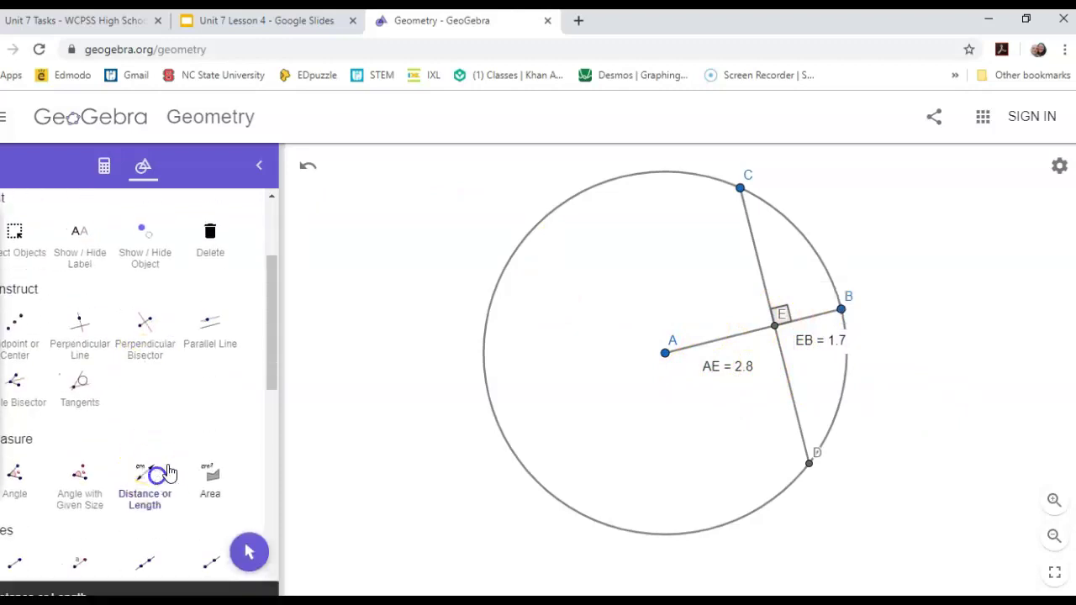
click(751, 197)
click(774, 325)
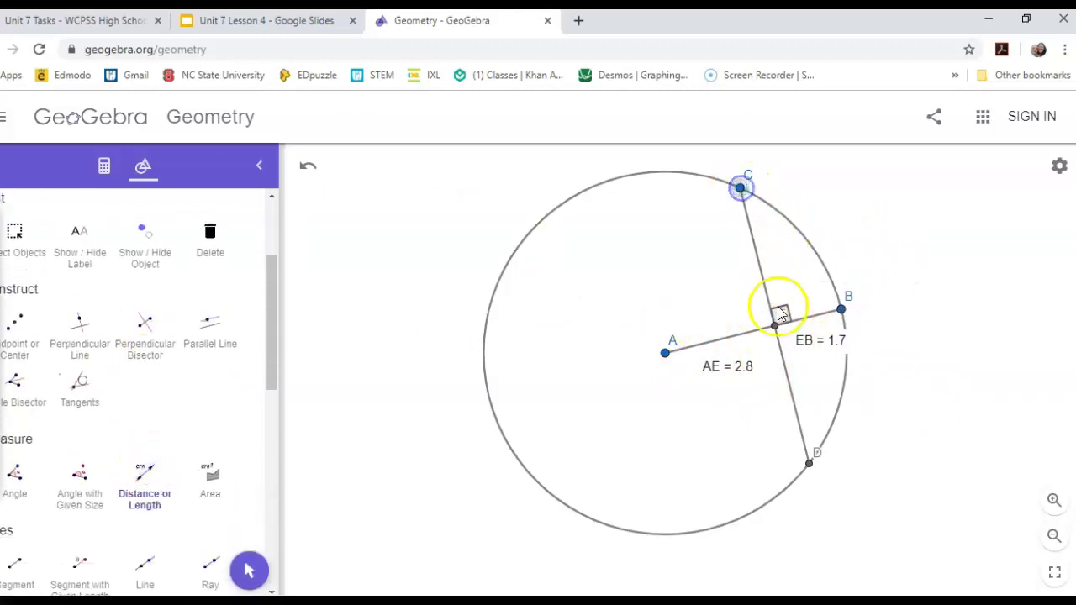
click(809, 465)
click(775, 328)
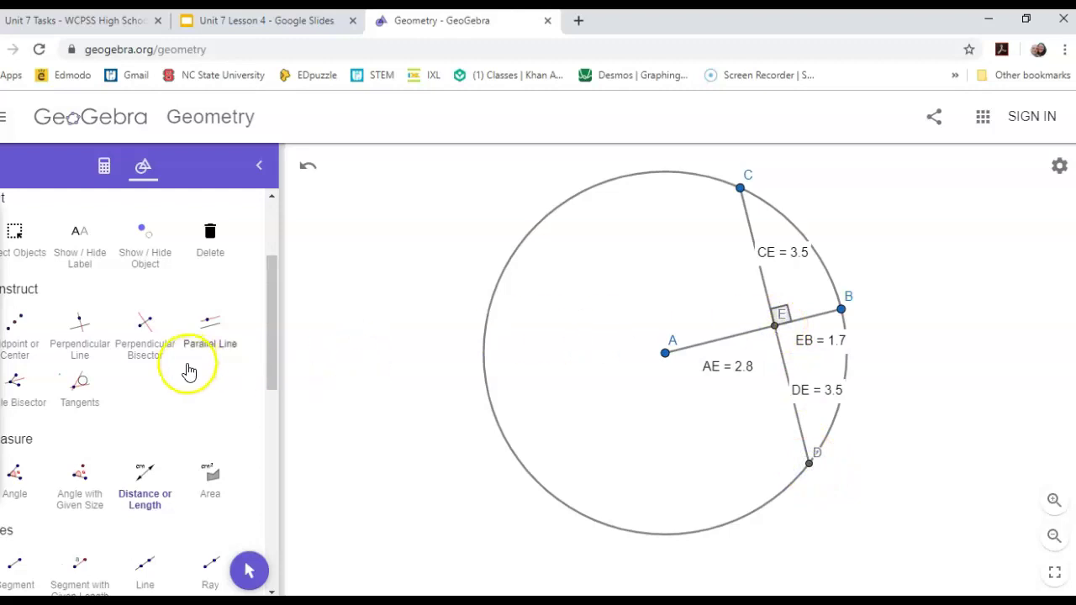
scroll(188, 365, up, 3)
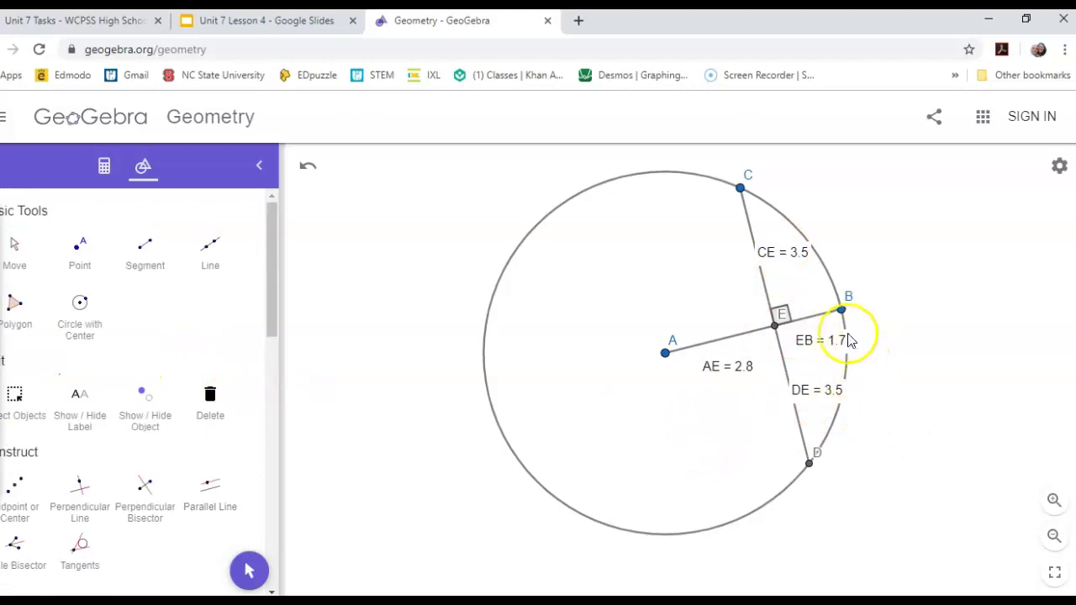
Resize the circle with B and slide C so chord CD nears A, giving CE = DE = 4.2, AE = 1.1
click(15, 255)
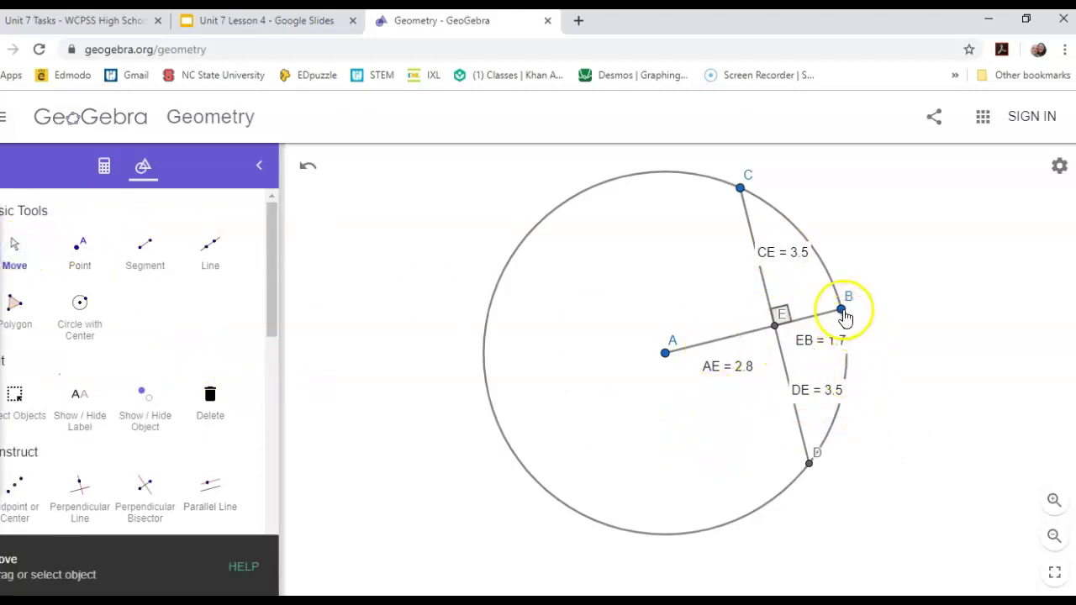
drag(845, 318, 929, 310)
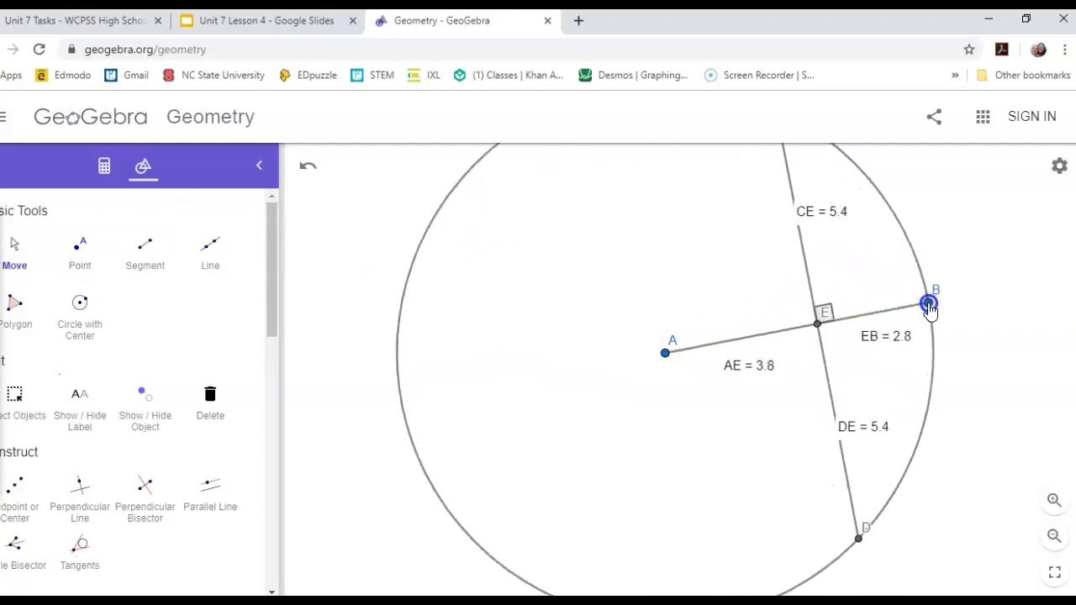
drag(922, 312, 841, 324)
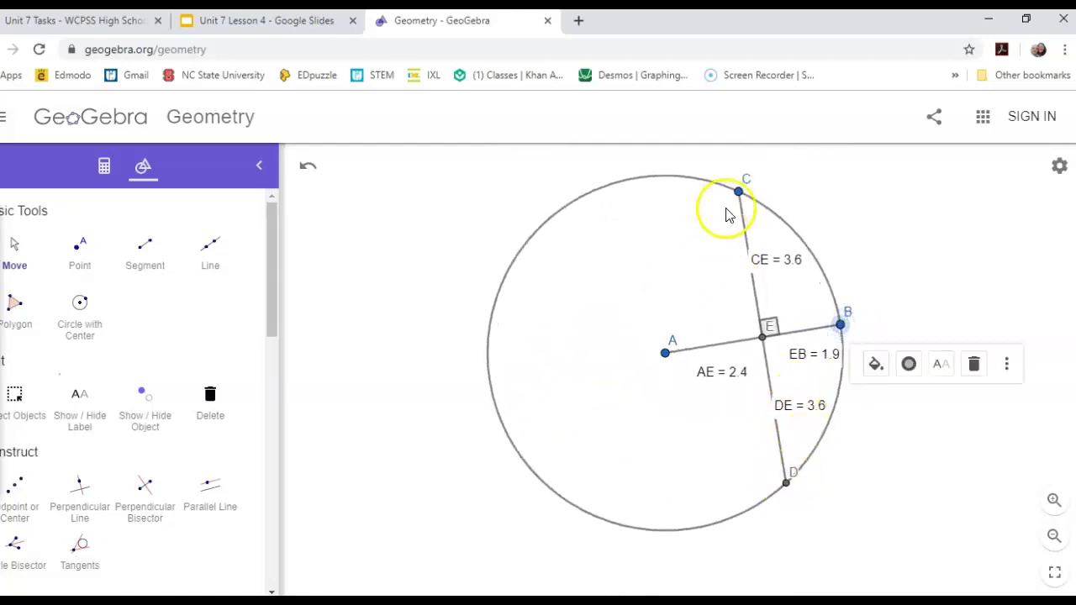
drag(738, 194, 730, 261)
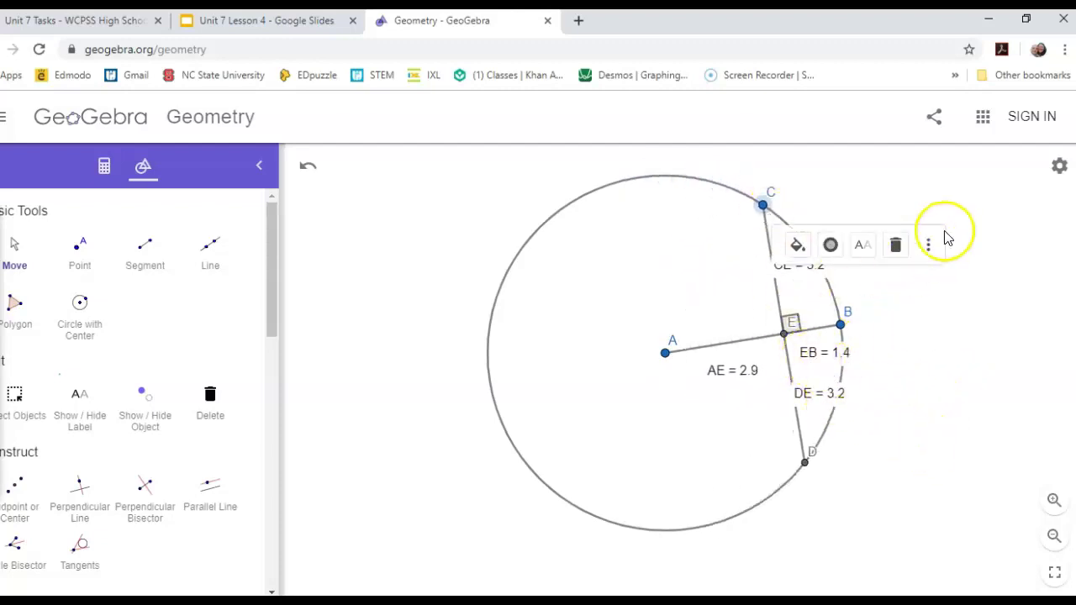
drag(764, 204, 679, 231)
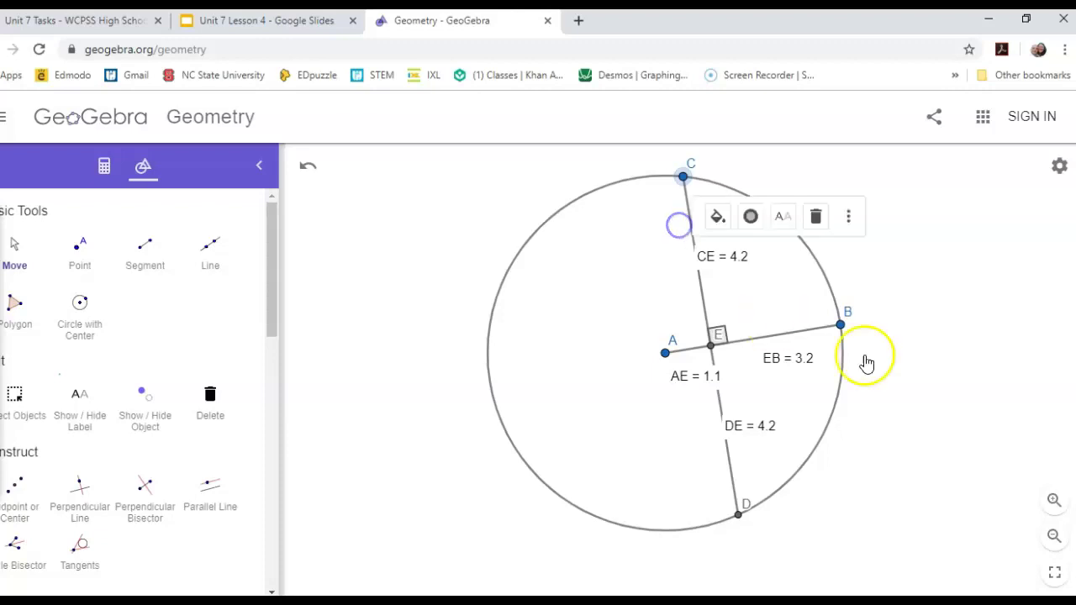